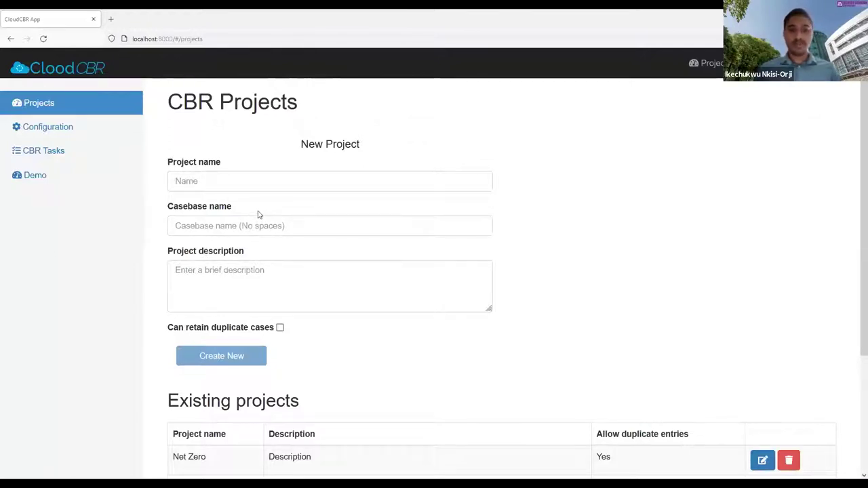
Look over the existing projects, open the demo, and view the recommendation for the Hisense television asset
scroll(302, 238, down, 3)
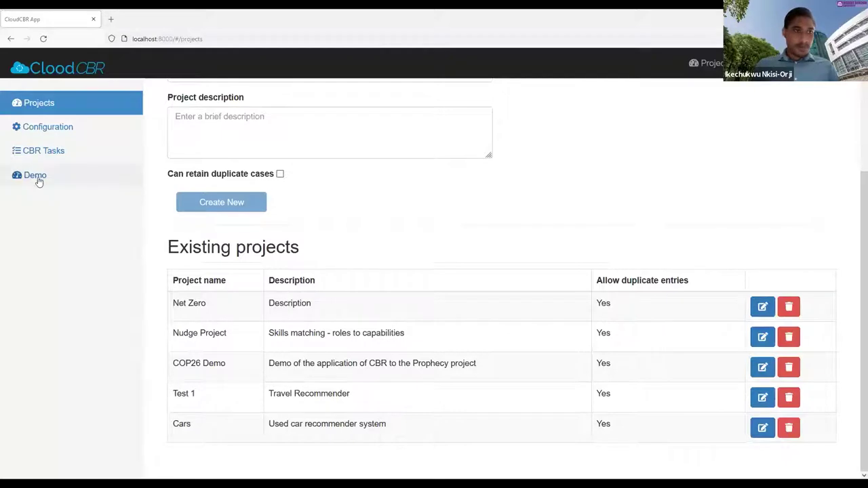
click(141, 176)
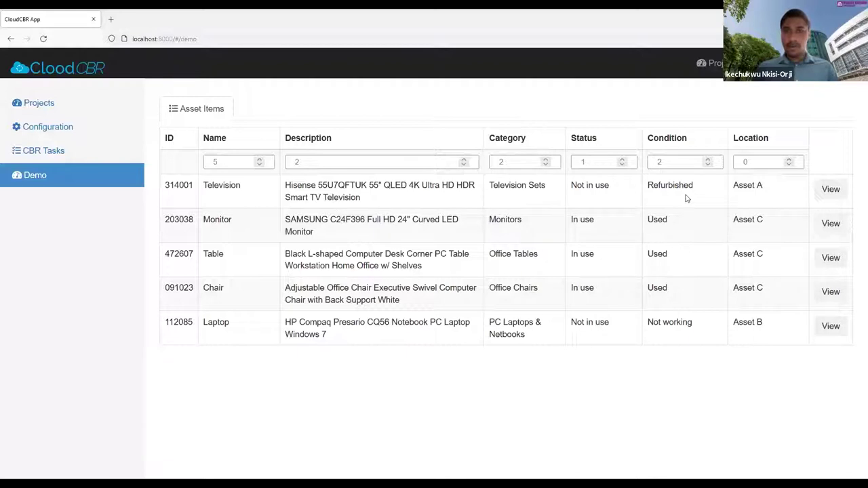
click(826, 196)
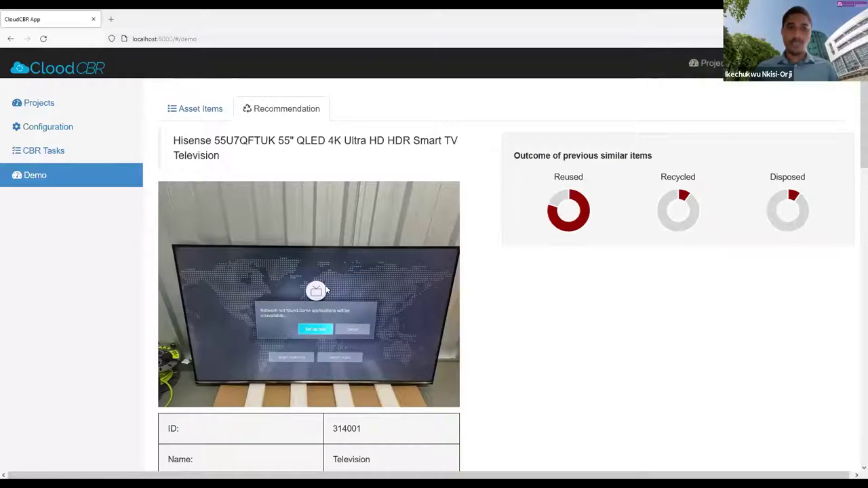
Examine the television's asset details, including its UNSPSC and waste code, and its maintenance log
scroll(335, 273, down, 2)
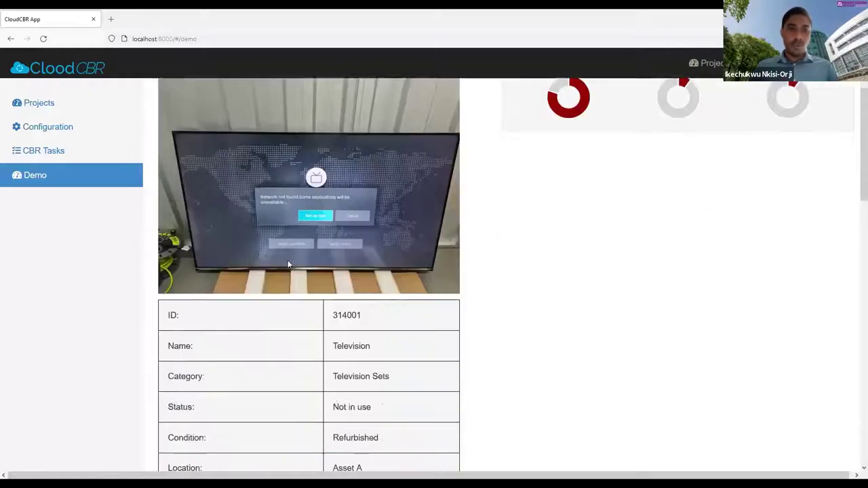
scroll(326, 237, down, 1)
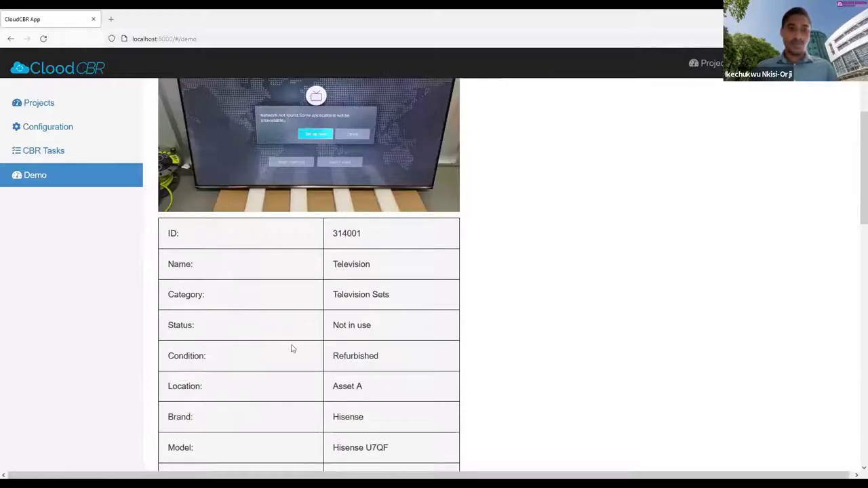
scroll(244, 372, down, 1)
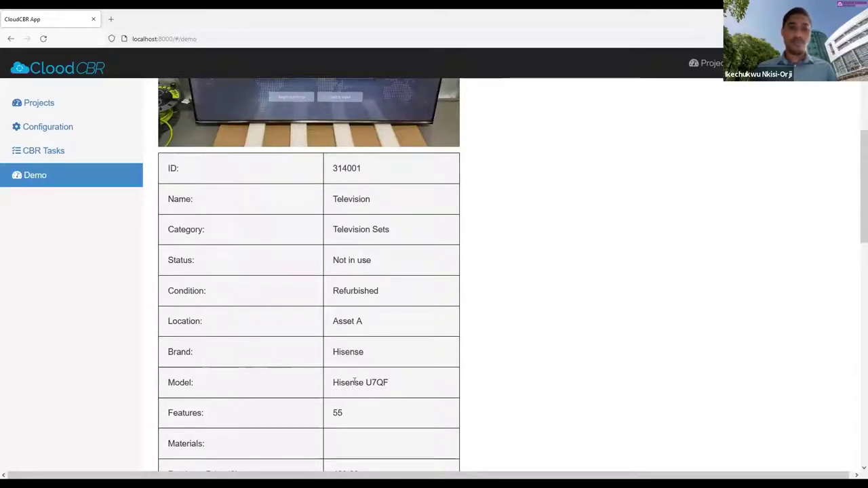
scroll(356, 384, down, 2)
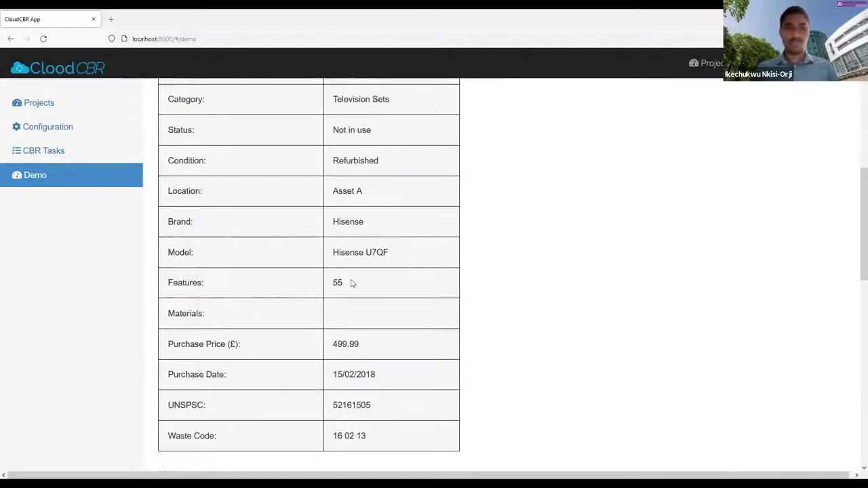
scroll(182, 388, down, 2)
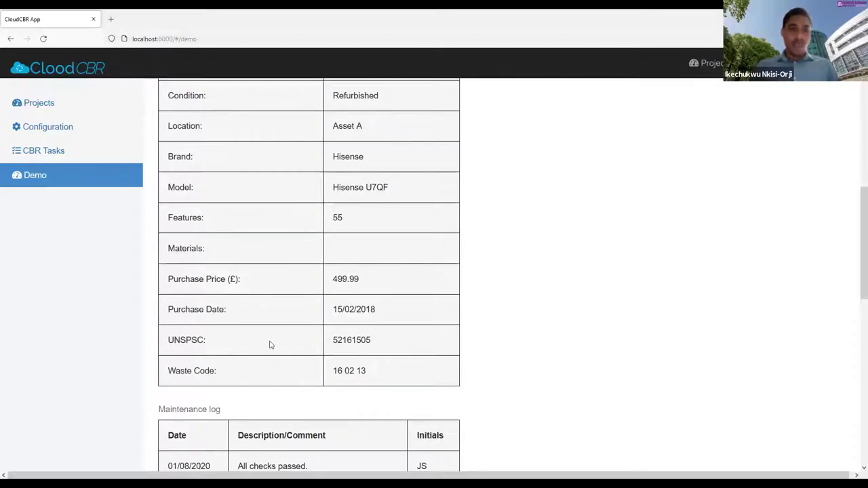
triple_click(185, 341)
click(183, 370)
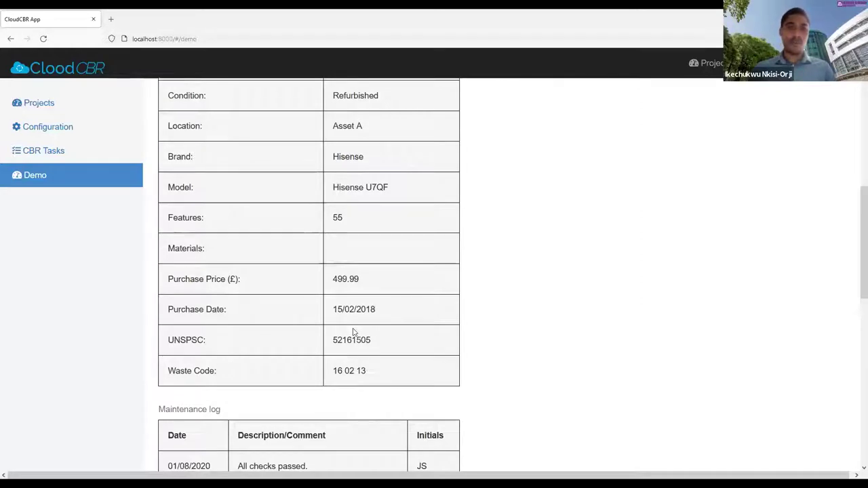
scroll(353, 332, down, 1)
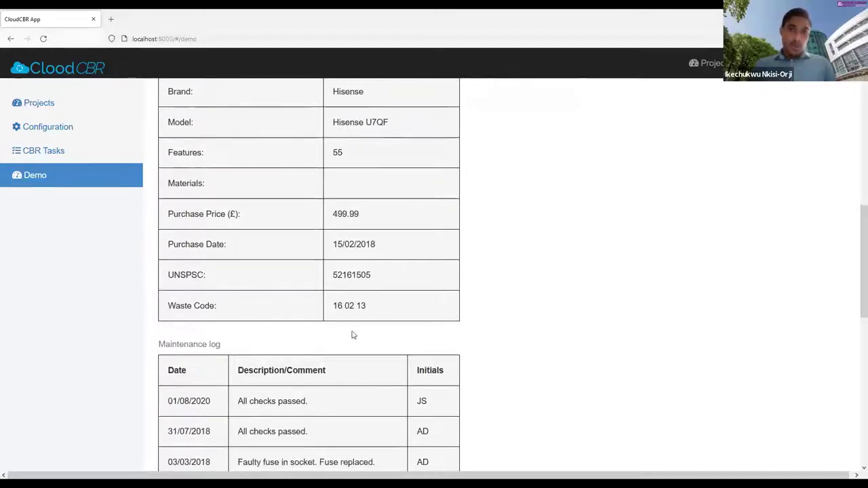
scroll(352, 332, down, 1)
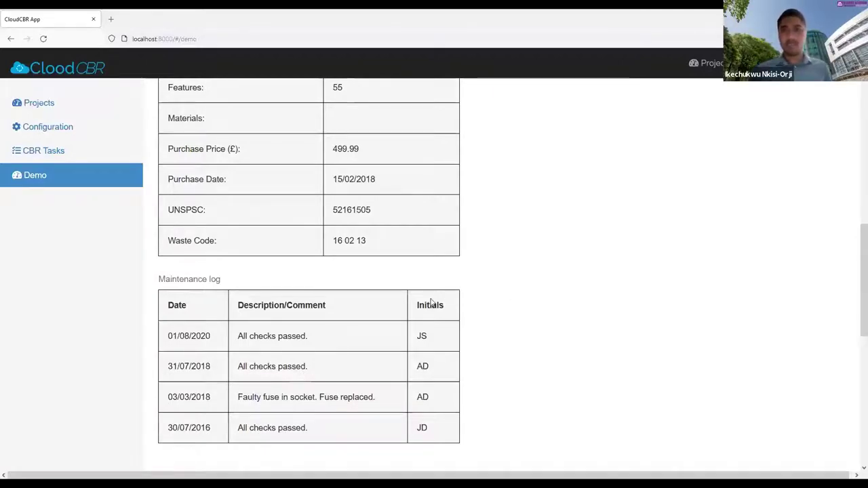
Examine the reused, recycled and disposed outcomes of previous items similar to the television, alongside its asset details
scroll(431, 307, up, 4)
scroll(431, 307, up, 5)
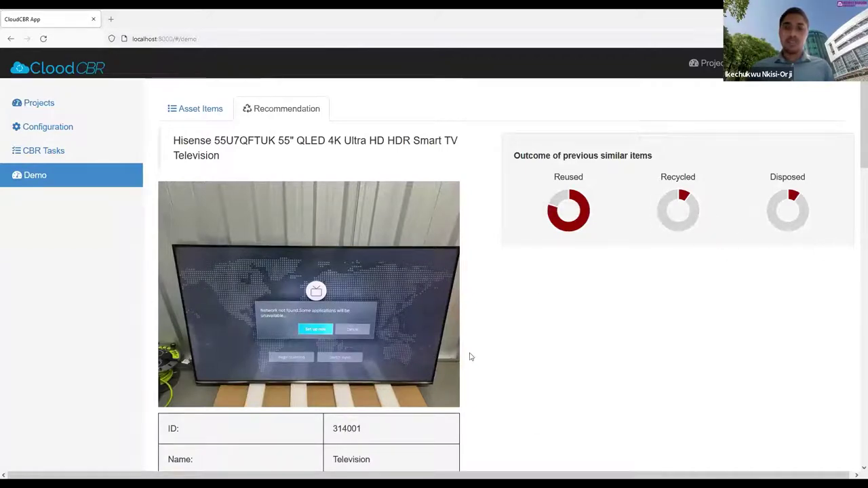
mouse_move(804, 214)
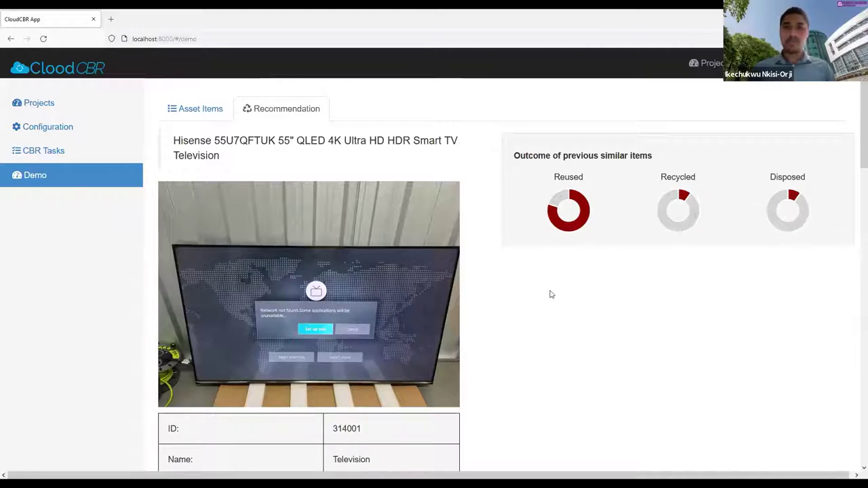
scroll(410, 359, down, 1)
scroll(515, 353, down, 1)
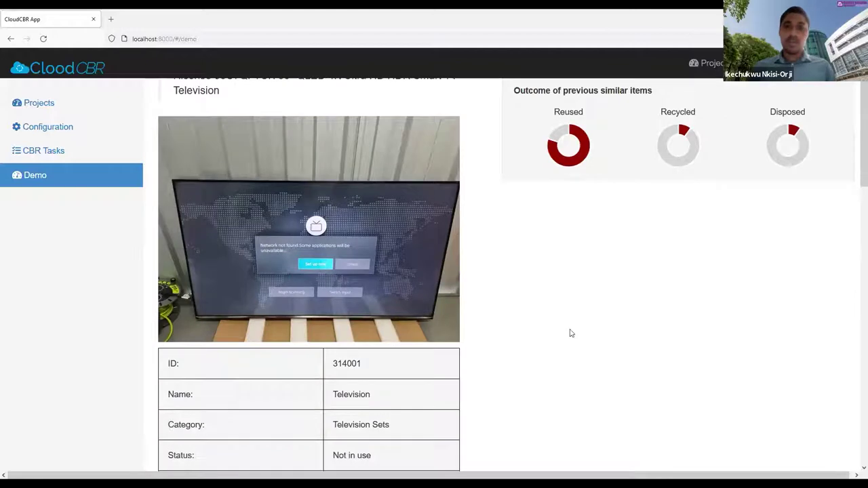
scroll(569, 330, up, 1)
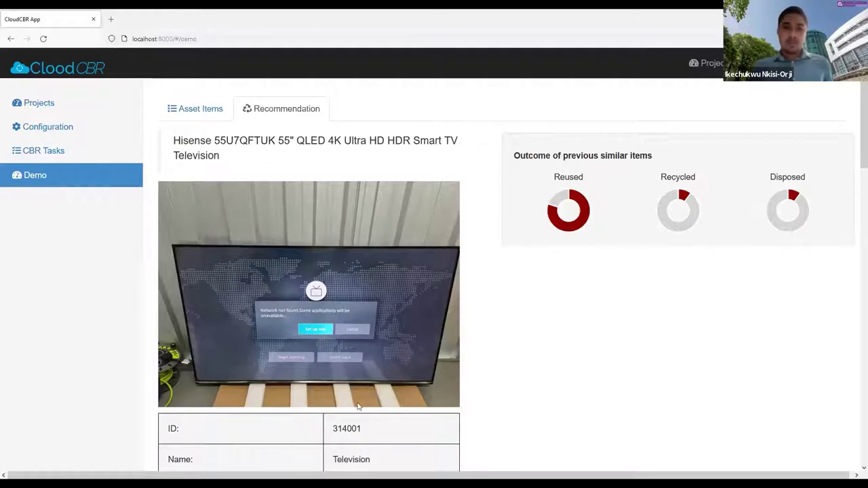
scroll(360, 427, down, 1)
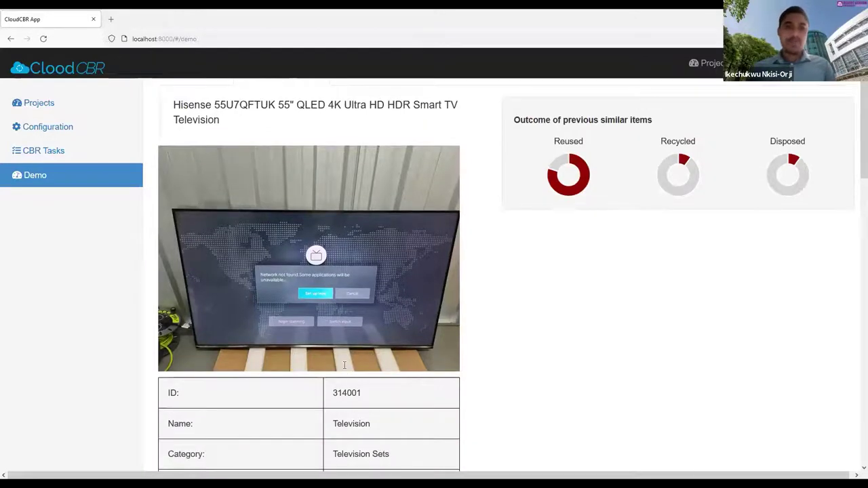
scroll(344, 365, down, 3)
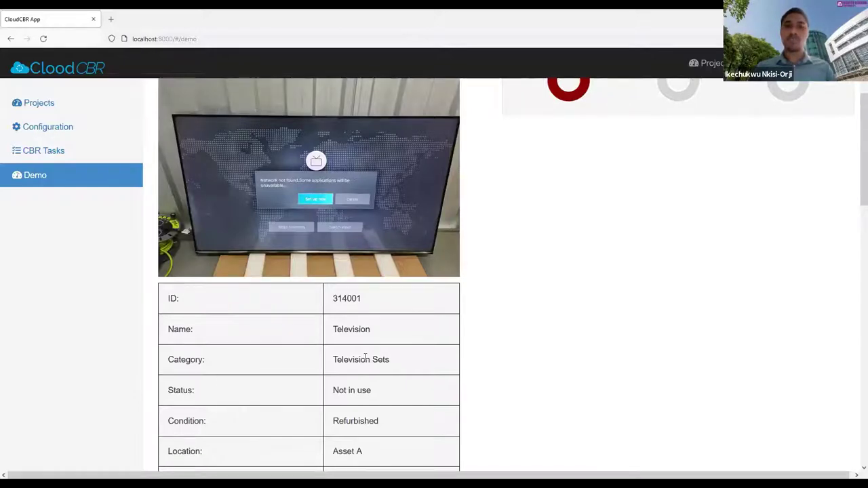
scroll(365, 357, up, 2)
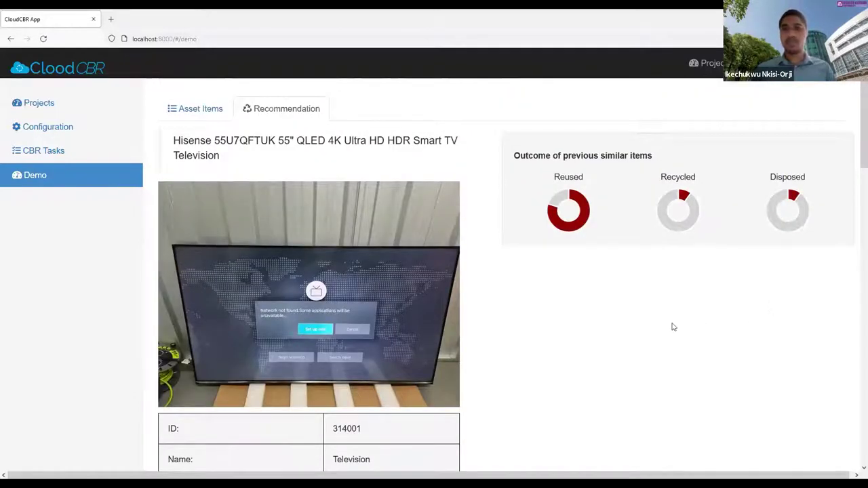
scroll(643, 314, down, 2)
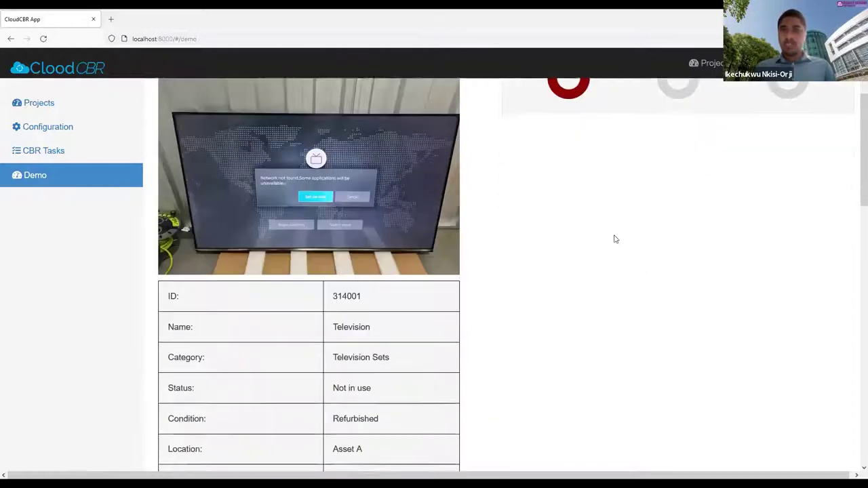
scroll(574, 149, down, 1)
scroll(653, 278, up, 2)
scroll(653, 277, up, 1)
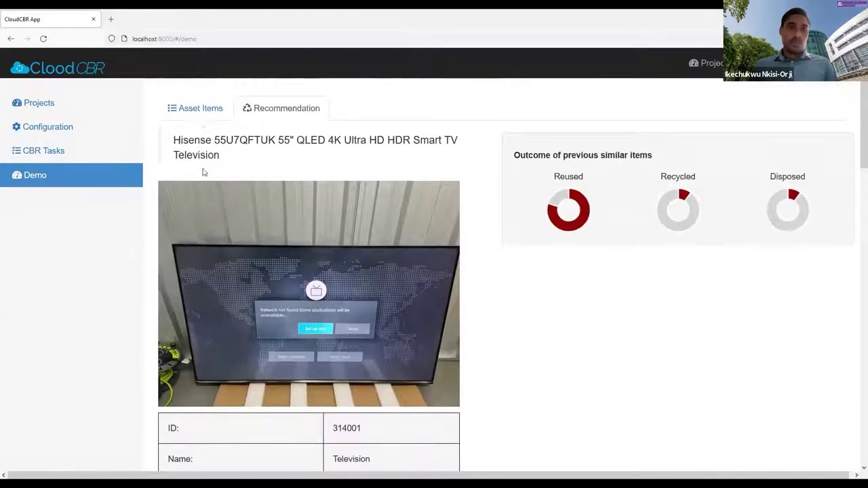
View the recommendation for the HP Compaq Presario laptop from the asset list and look over its outcome charts
click(201, 113)
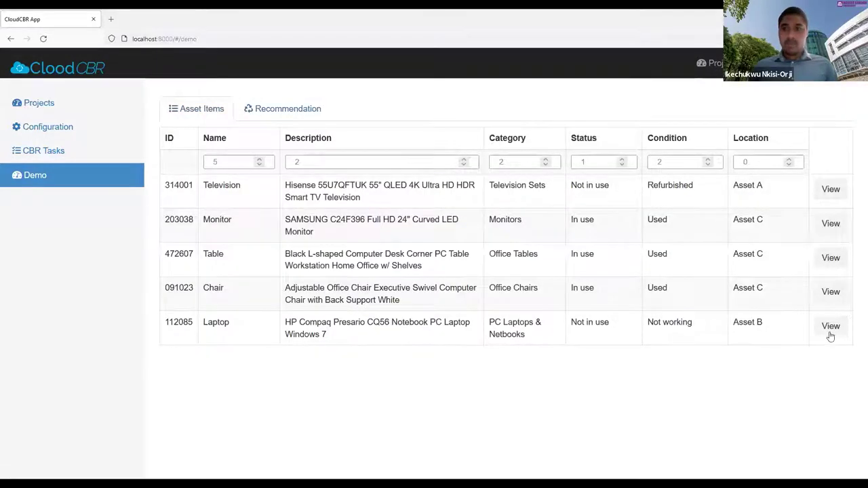
click(830, 327)
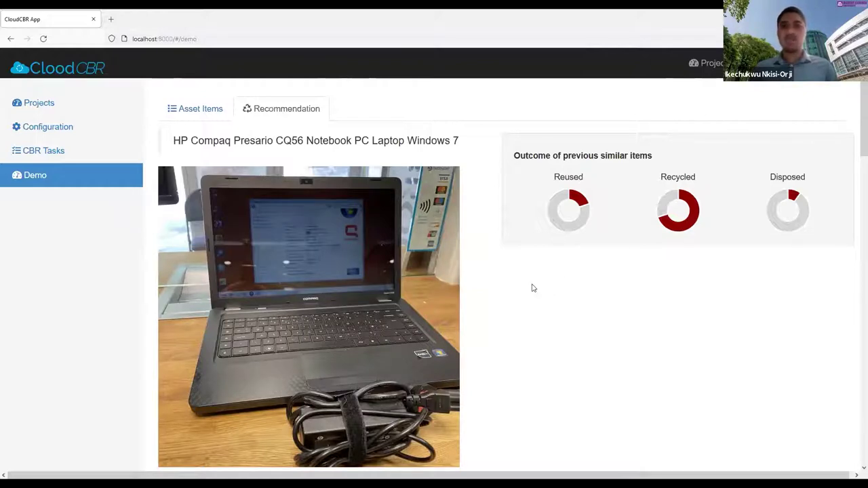
scroll(512, 289, down, 1)
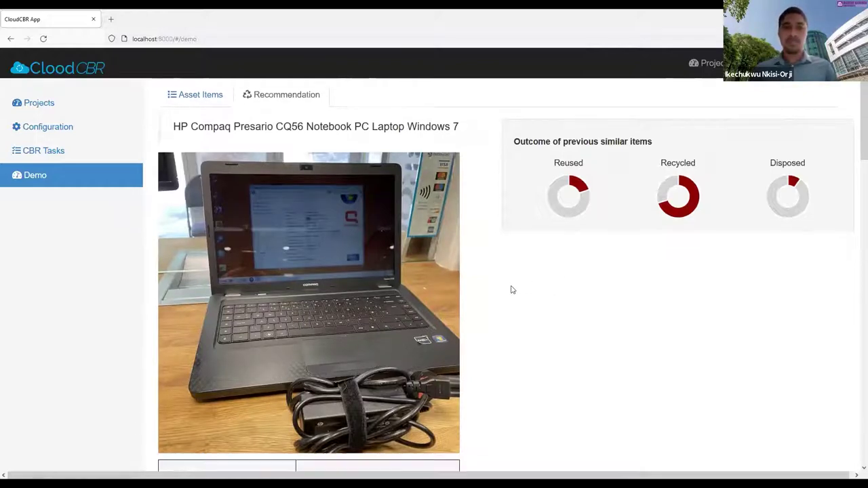
scroll(504, 288, down, 4)
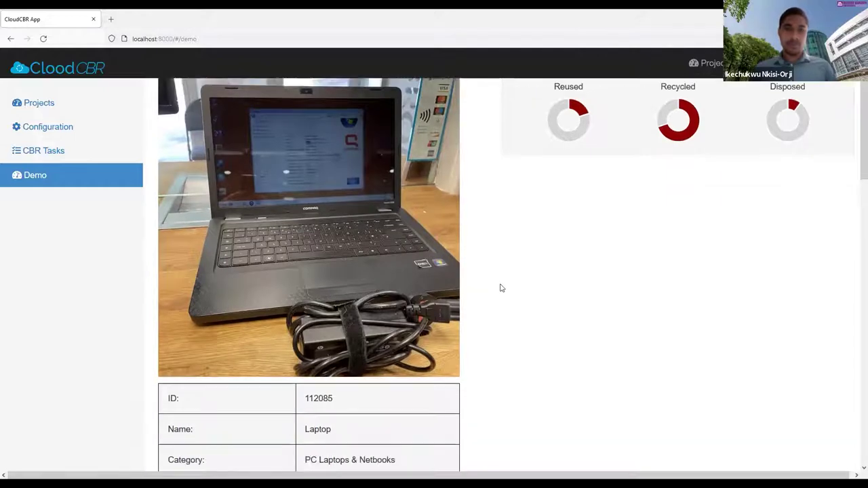
scroll(502, 288, up, 1)
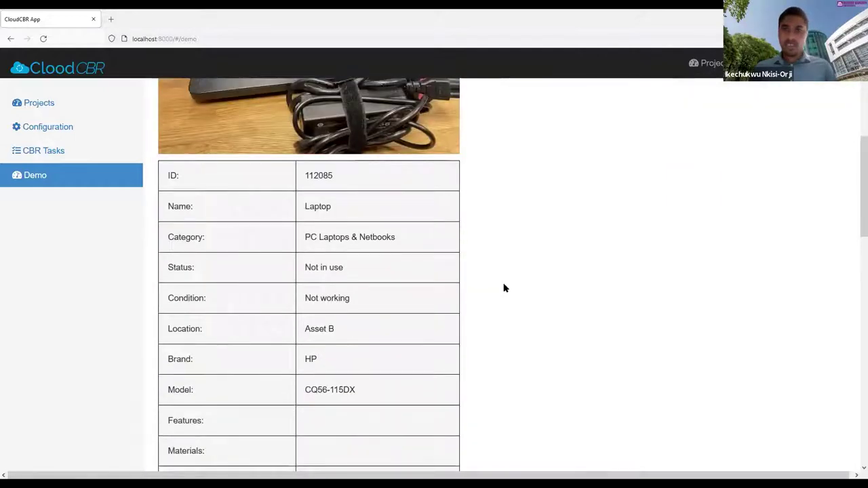
scroll(504, 288, up, 5)
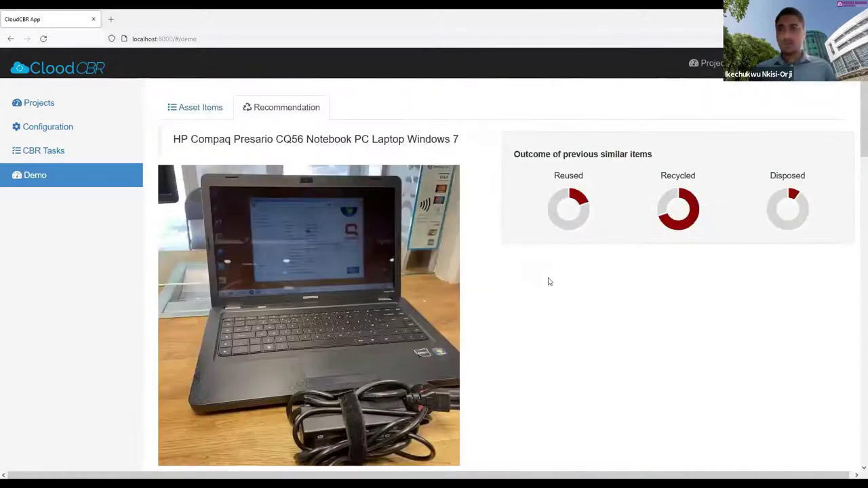
Examine the laptop's asset details and maintenance log, briefly highlighting the "Out of warranty." remark in the faulty touchpad entry
scroll(542, 282, down, 1)
scroll(520, 286, down, 5)
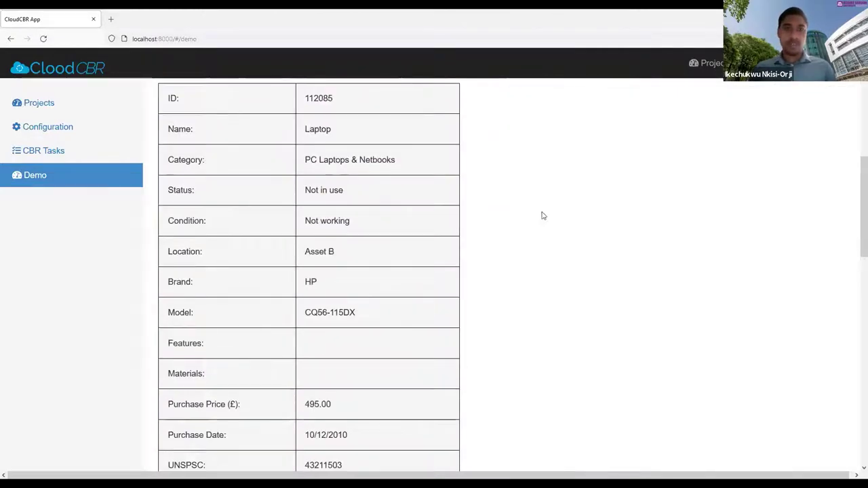
scroll(374, 285, down, 1)
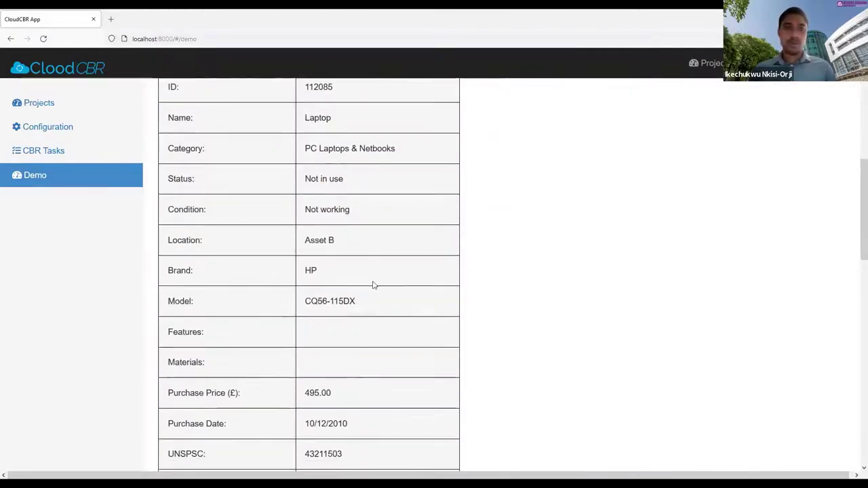
scroll(373, 288, down, 5)
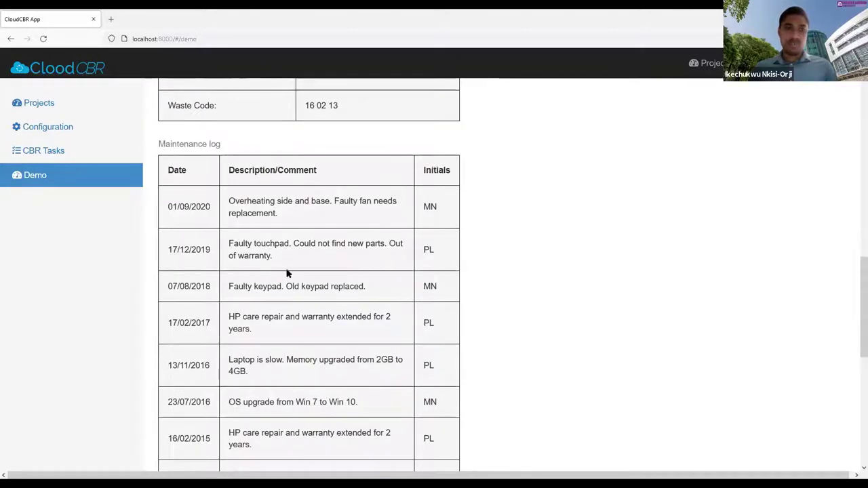
drag(387, 240, 367, 263)
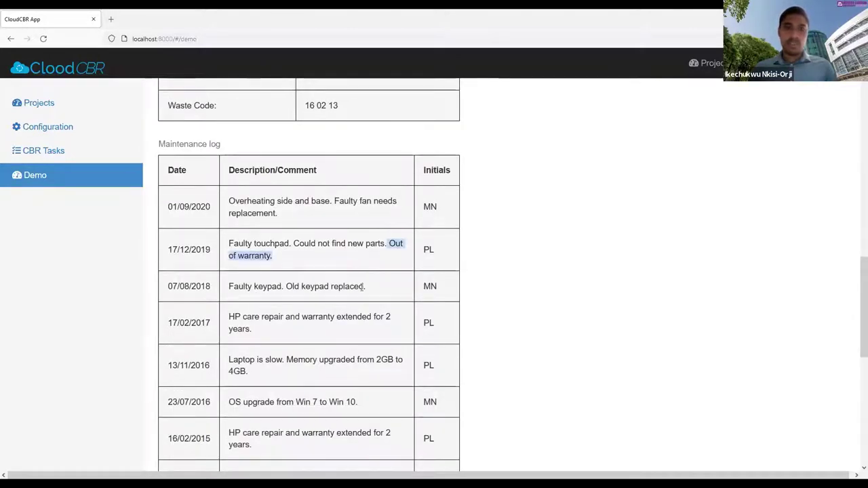
scroll(361, 329, down, 1)
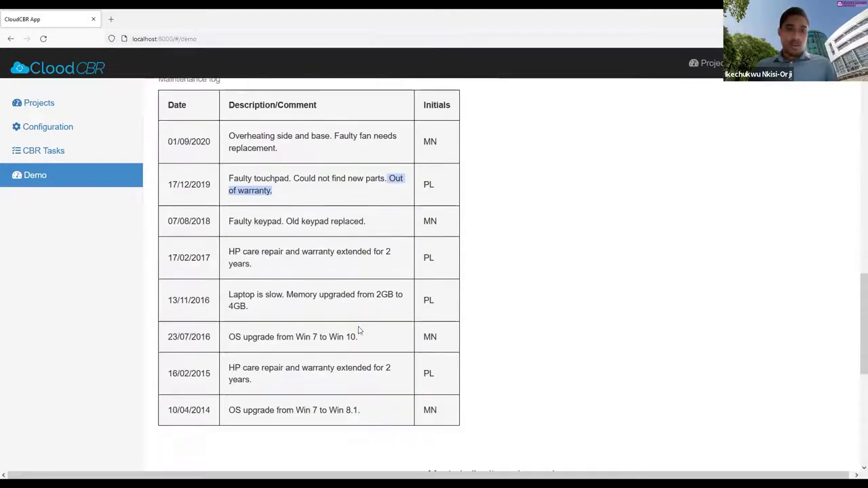
click(517, 308)
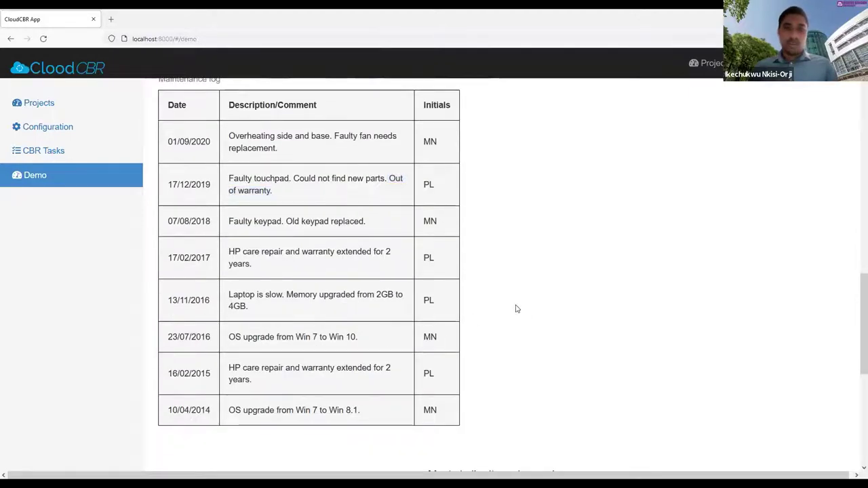
Examine the table of most similar items in the casebase for the laptop
scroll(514, 308, down, 1)
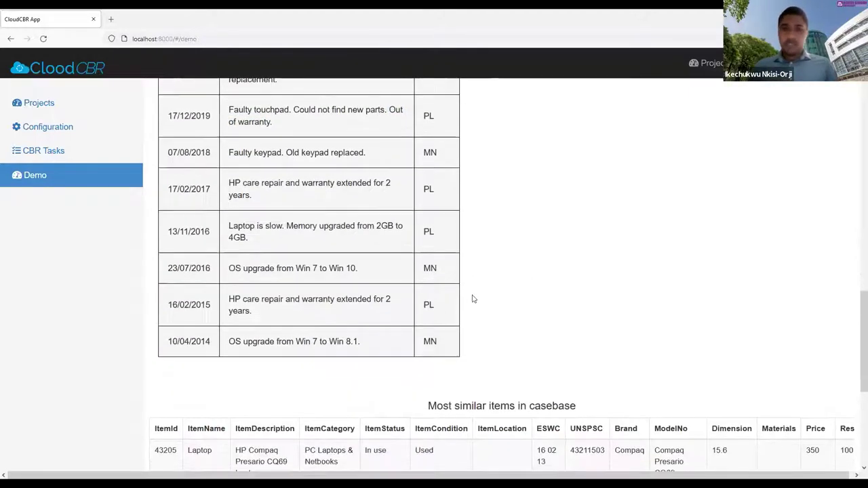
scroll(473, 299, down, 1)
scroll(247, 260, down, 2)
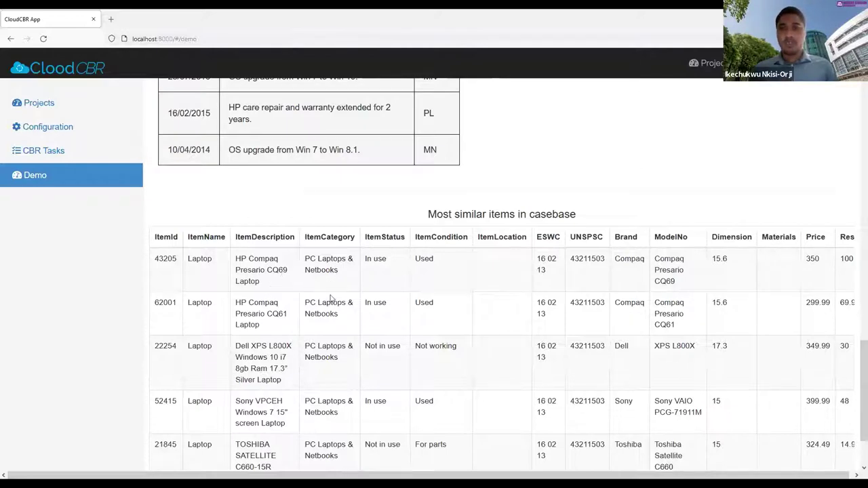
scroll(331, 299, down, 1)
scroll(371, 381, down, 1)
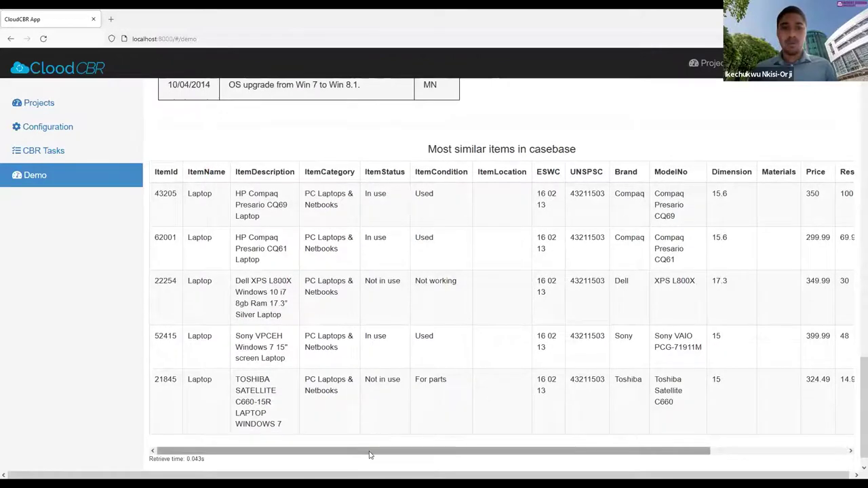
Look over the remaining columns of the laptop's similar-items table and its outcome charts, and return to the asset list
scroll(369, 454, right, 4)
scroll(414, 318, left, 5)
scroll(415, 319, up, 5)
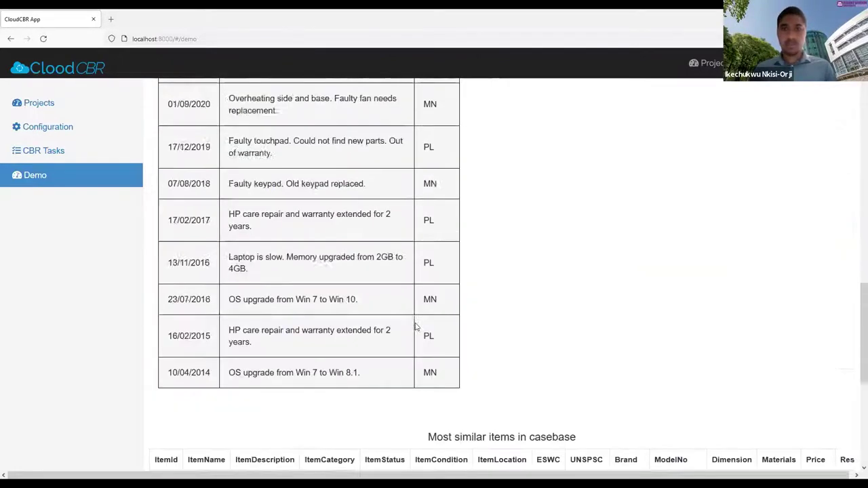
scroll(416, 327, up, 15)
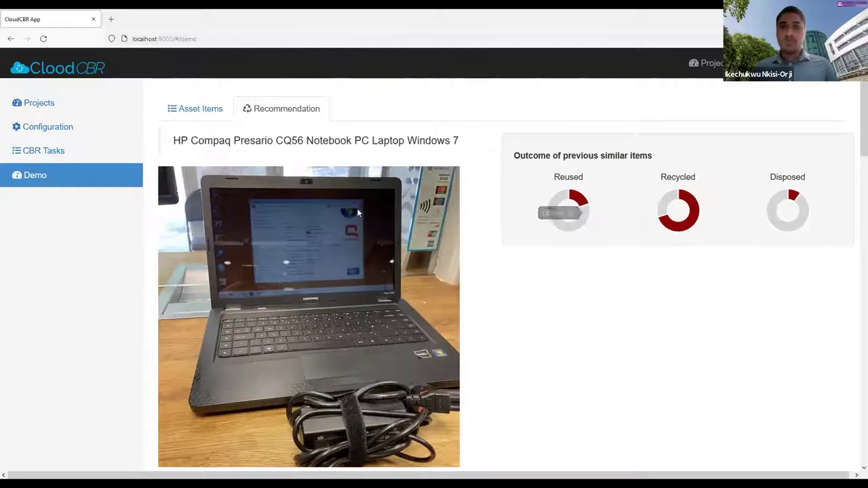
click(195, 113)
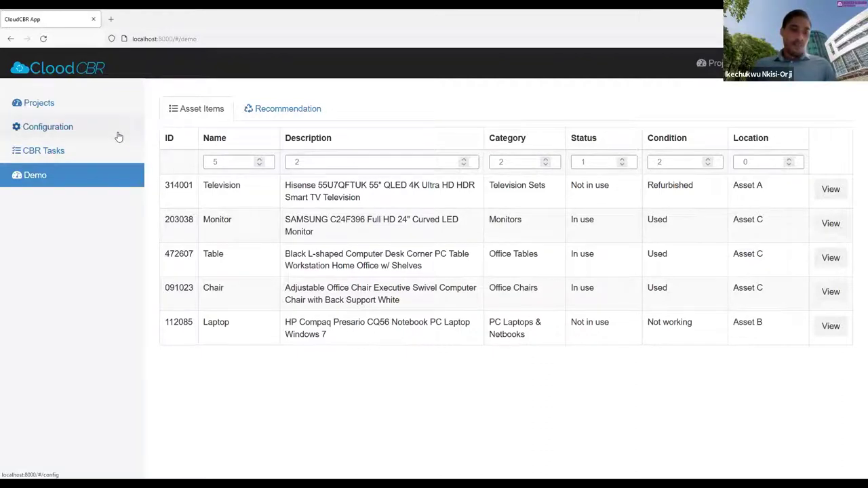
Open the configuration of the COP26 Demo project and examine its casebase attributes with their data types and similarity metrics
click(68, 134)
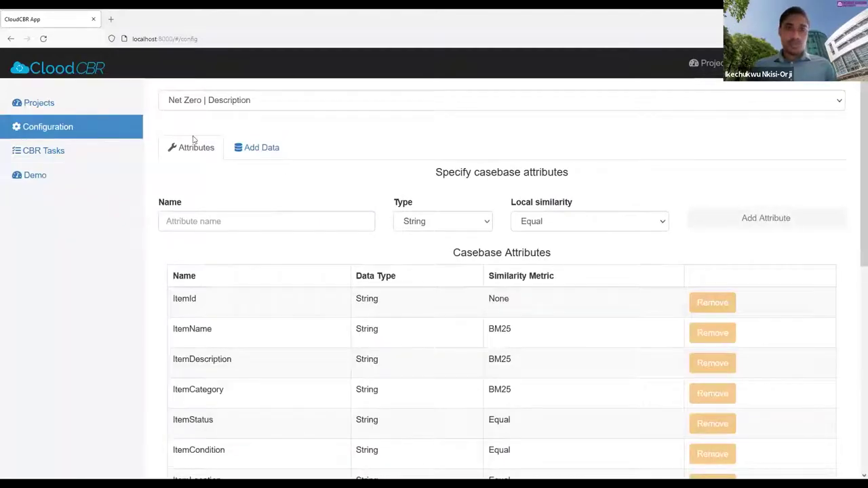
click(195, 102)
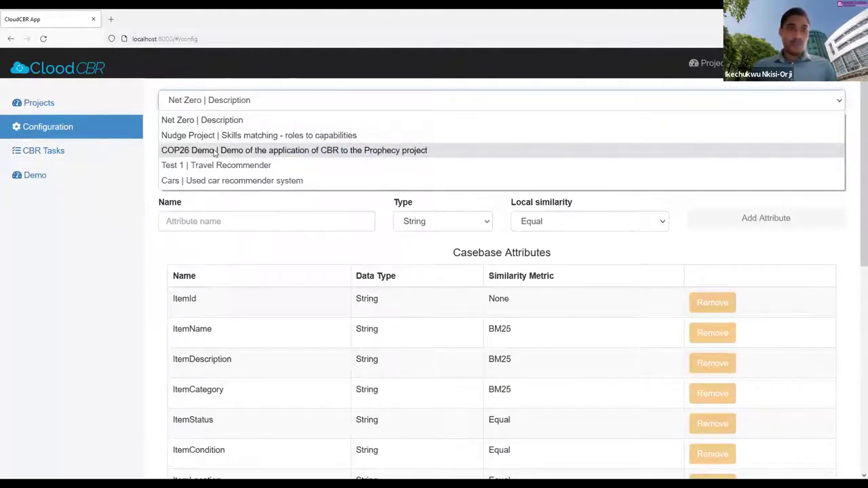
click(214, 152)
scroll(248, 221, down, 3)
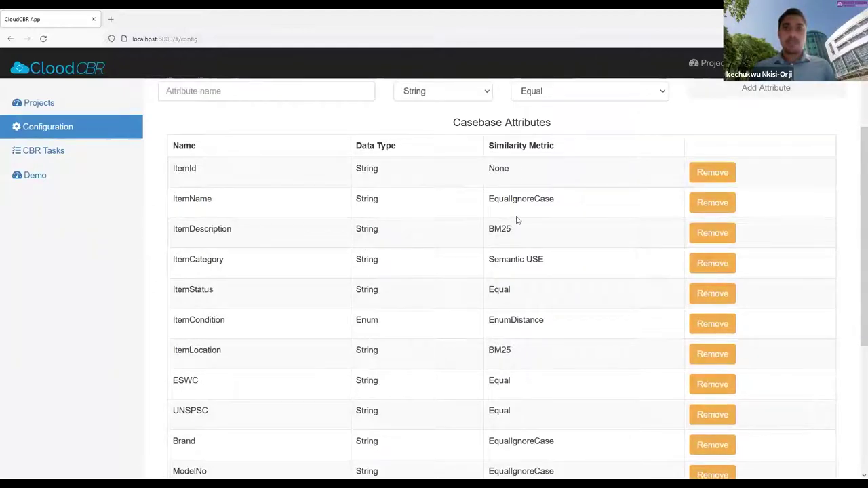
scroll(516, 217, up, 2)
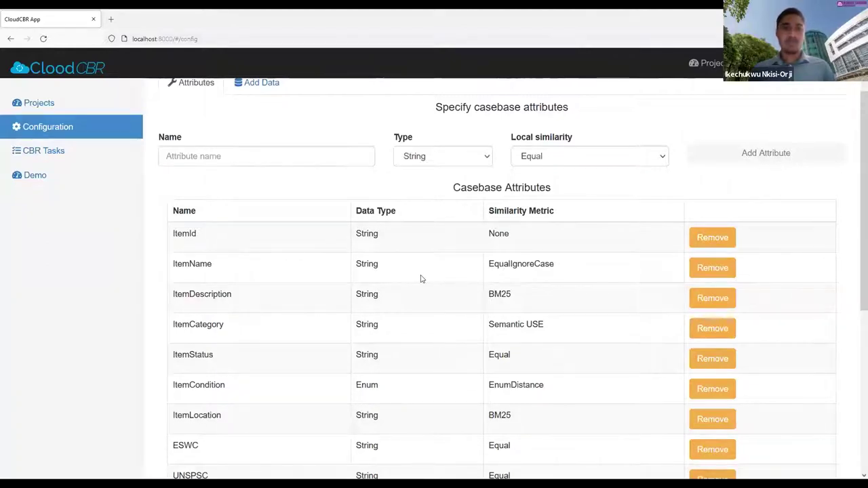
scroll(420, 278, down, 1)
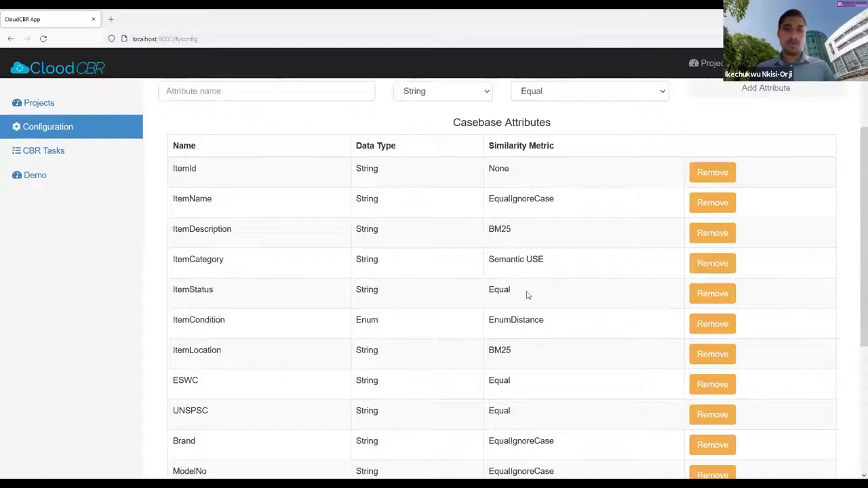
scroll(524, 302, down, 1)
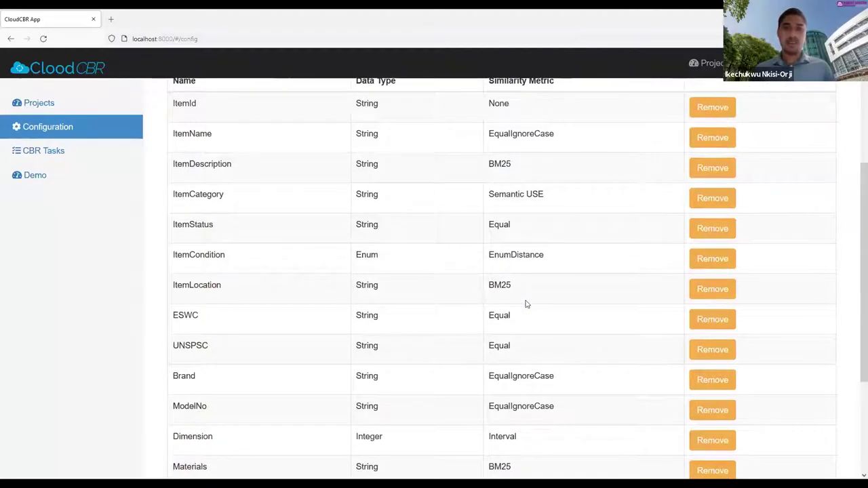
scroll(353, 352, down, 2)
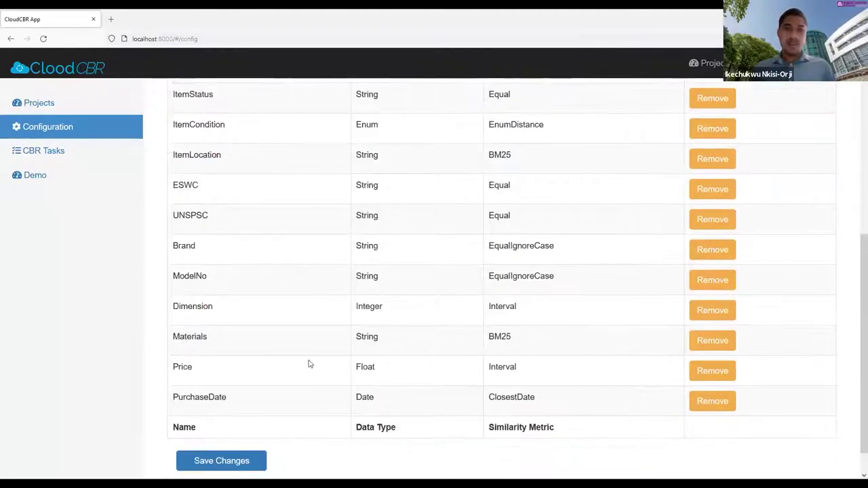
Highlight the PurchaseDate attribute with its ClosestDate metric and the Interval metrics of Dimension and Price, reviewing the attribute list
double_click(199, 397)
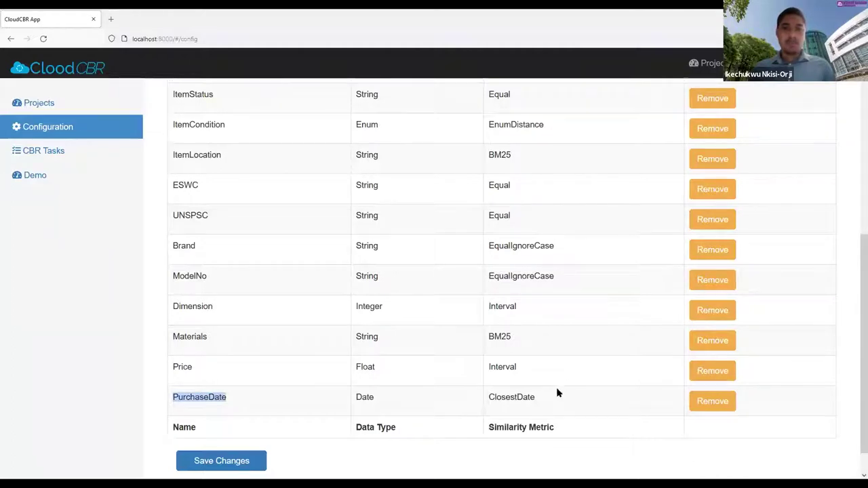
double_click(519, 397)
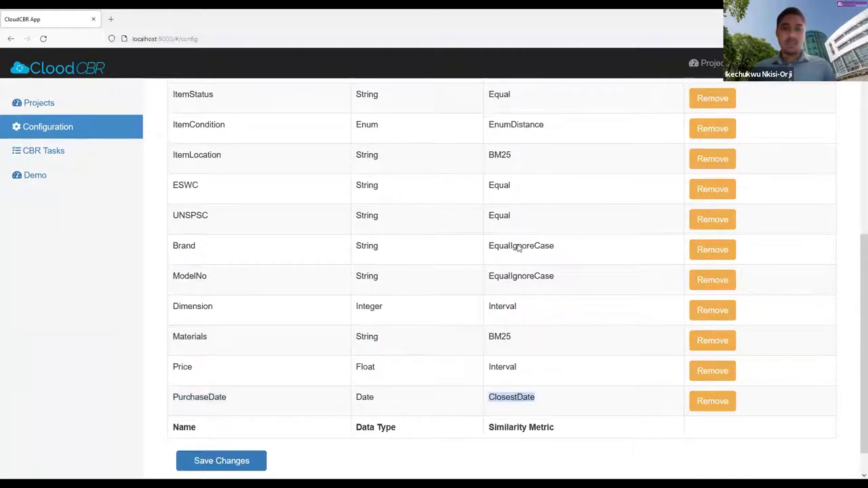
double_click(515, 305)
scroll(525, 293, down, 1)
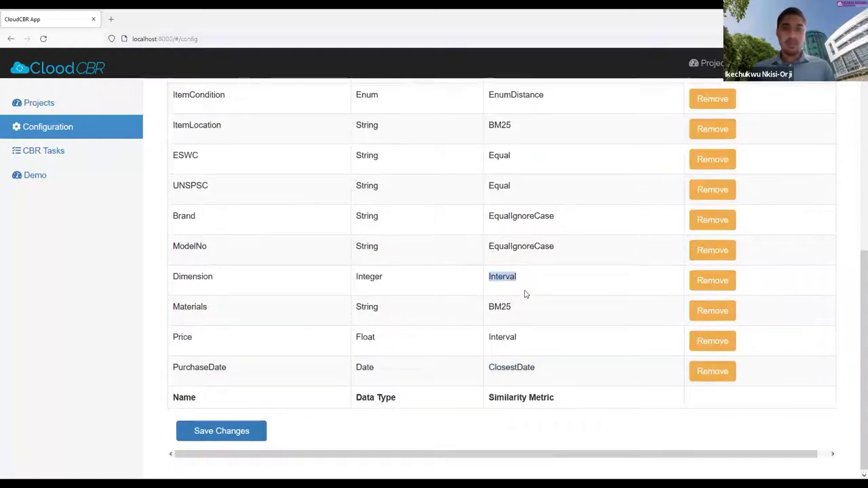
scroll(521, 314, up, 2)
scroll(510, 366, down, 1)
scroll(524, 360, down, 1)
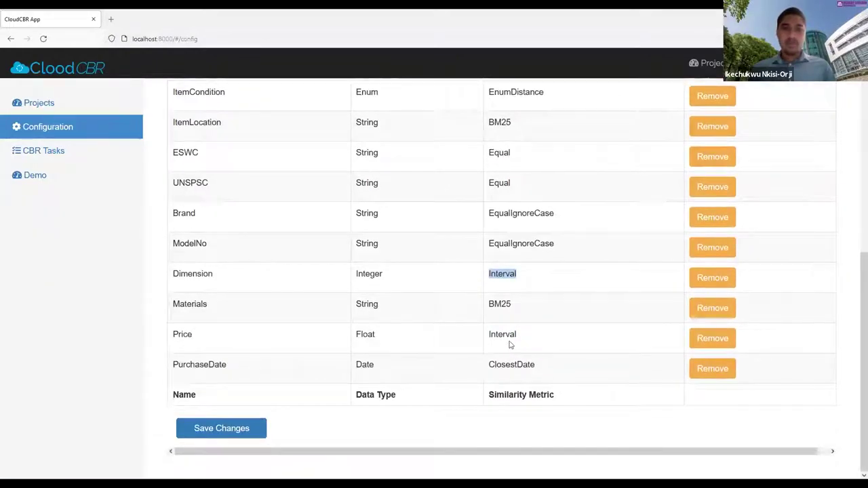
double_click(509, 335)
scroll(502, 336, up, 3)
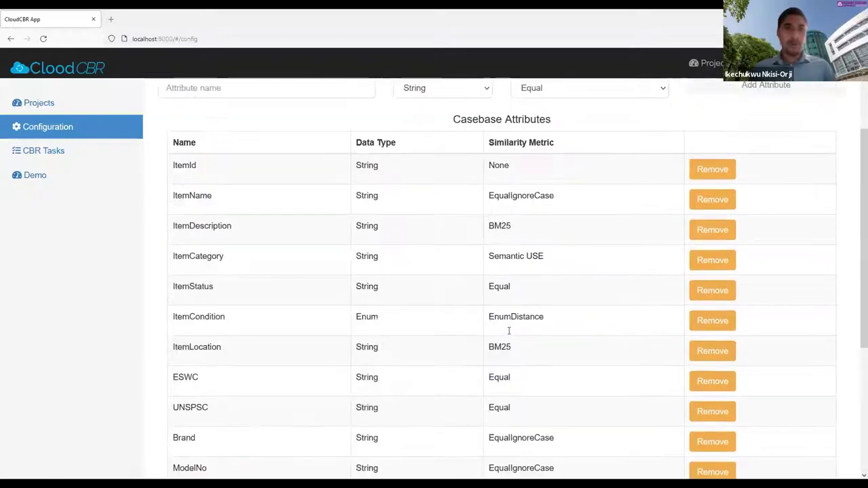
scroll(407, 339, down, 1)
scroll(392, 339, up, 2)
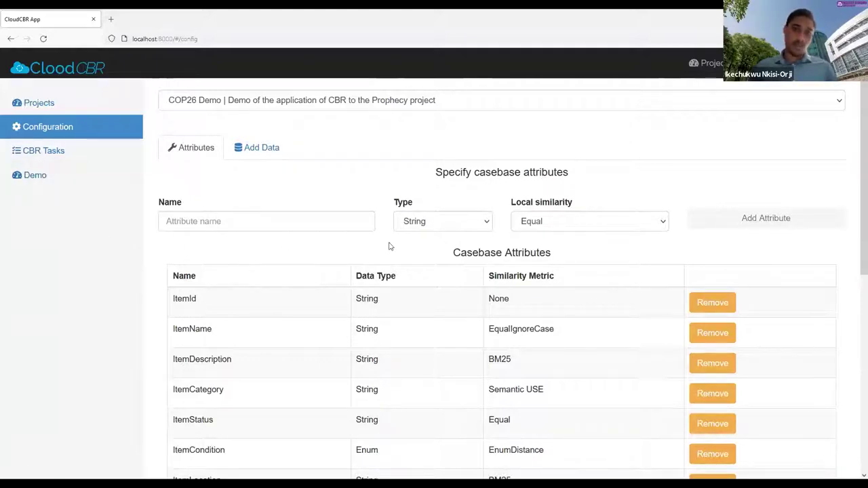
View the local similarity options offered for a String attribute, and go back to the demo's asset list
click(658, 223)
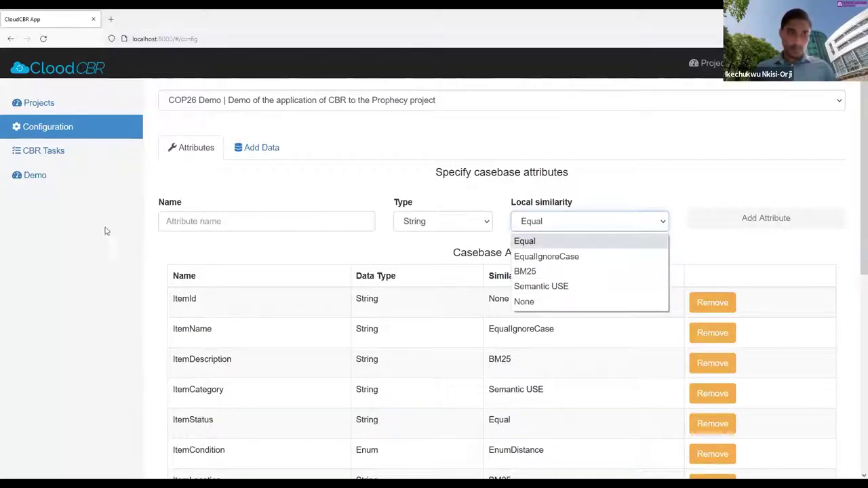
click(42, 179)
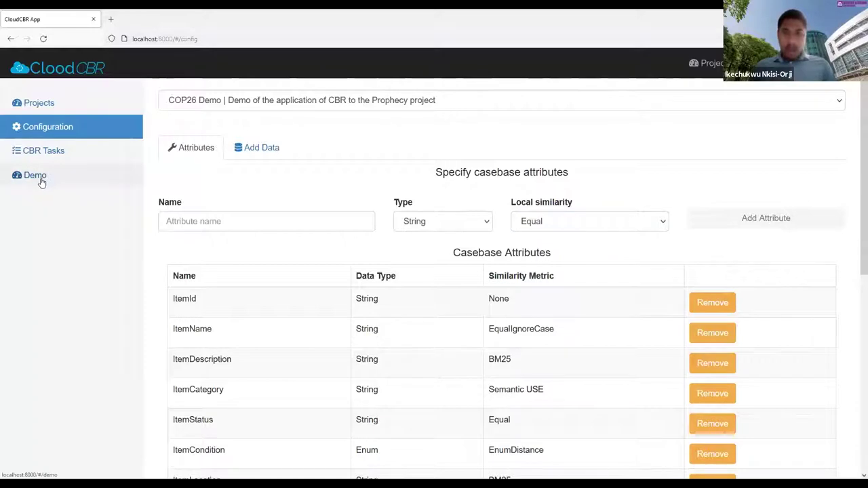
click(43, 179)
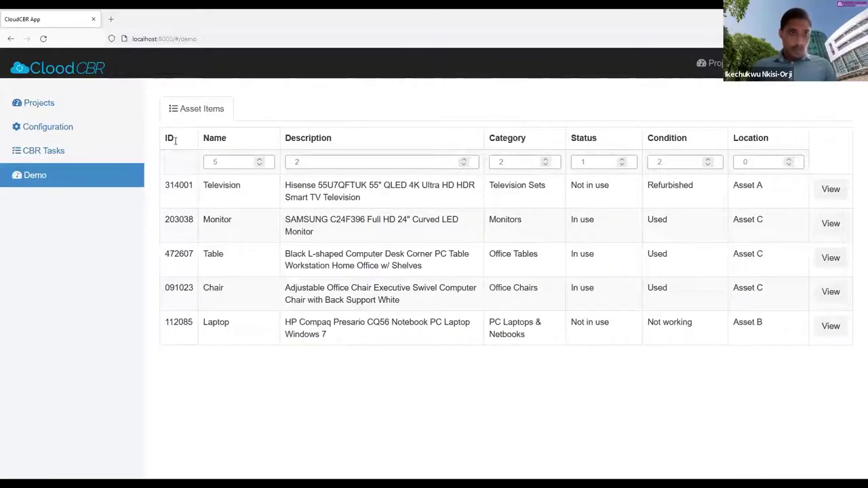
Open the CBR projects page and examine the new project form and the table of existing projects
click(61, 107)
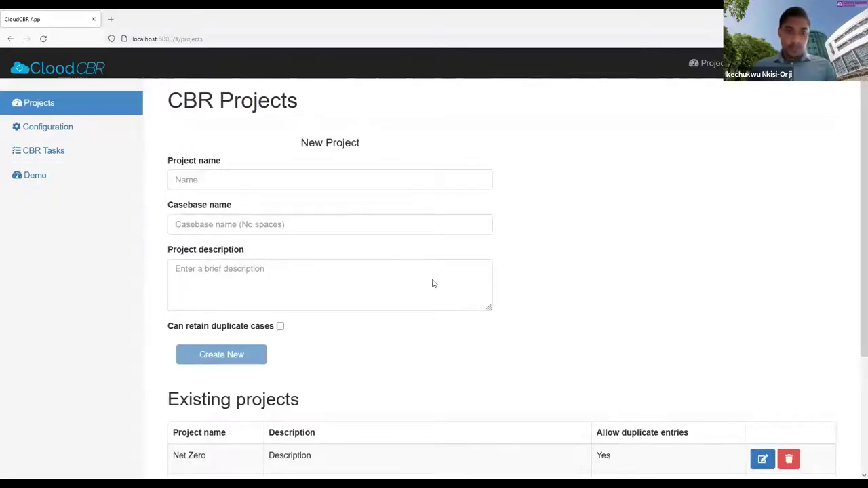
scroll(432, 283, down, 2)
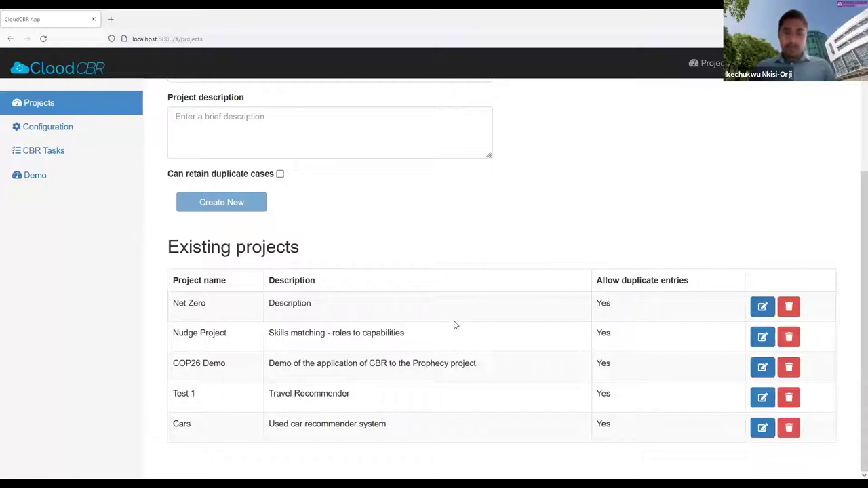
scroll(437, 310, up, 3)
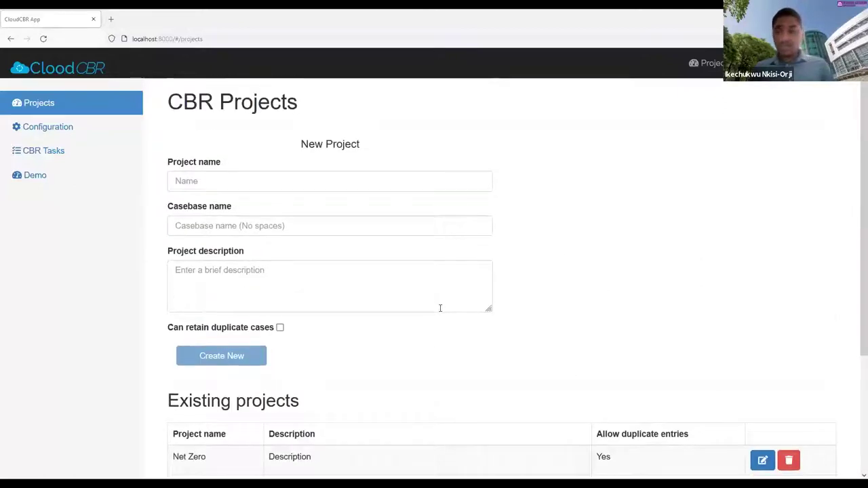
scroll(306, 277, down, 2)
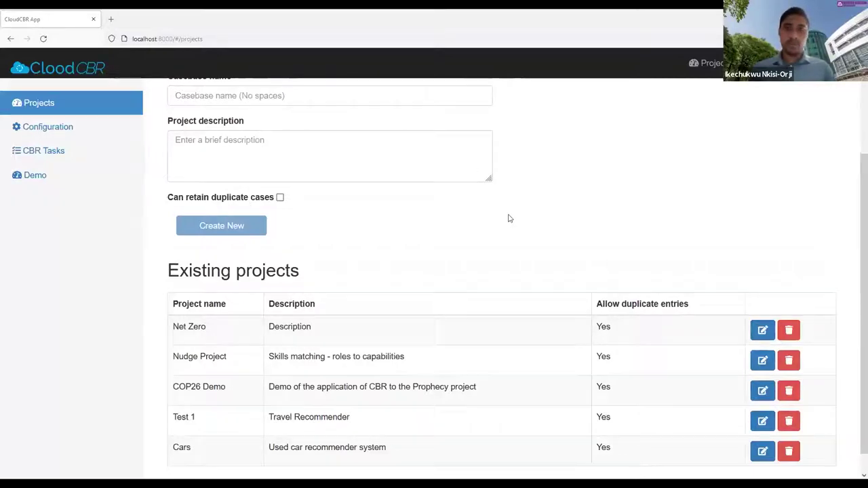
scroll(510, 218, up, 2)
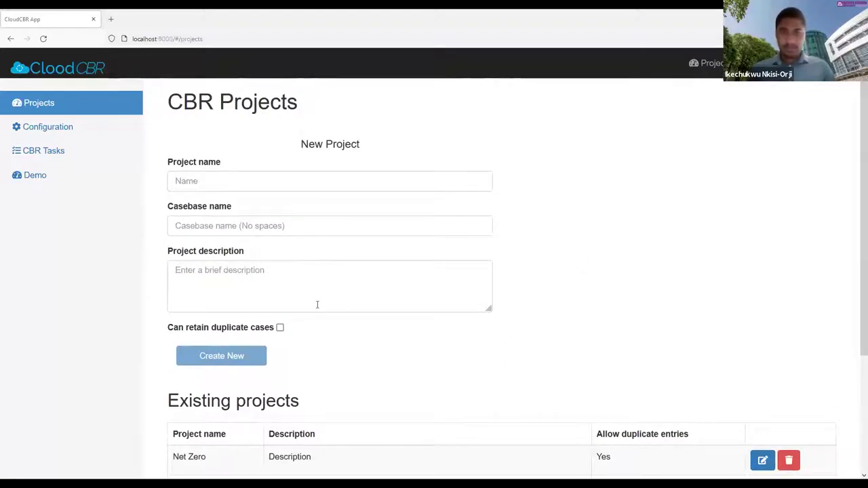
scroll(366, 394, down, 1)
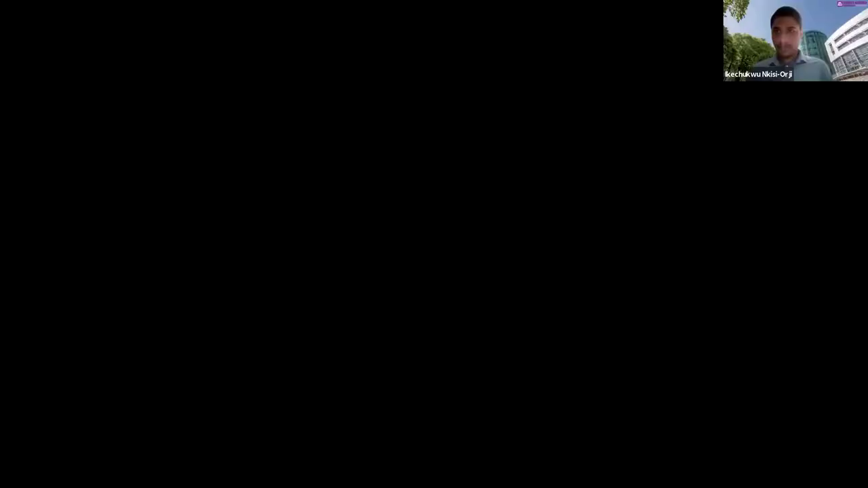